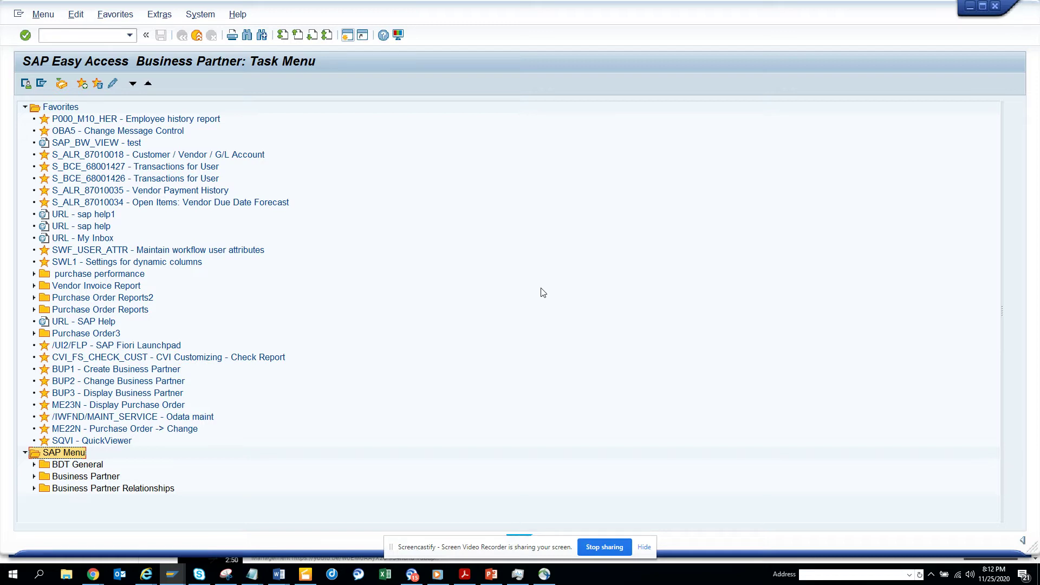
# Step: Open table EKKO in the data browser with /nse16 and list its first 200 entries
pyautogui.click(86, 34)
pyautogui.write('/nse16')
pyautogui.press('Return')
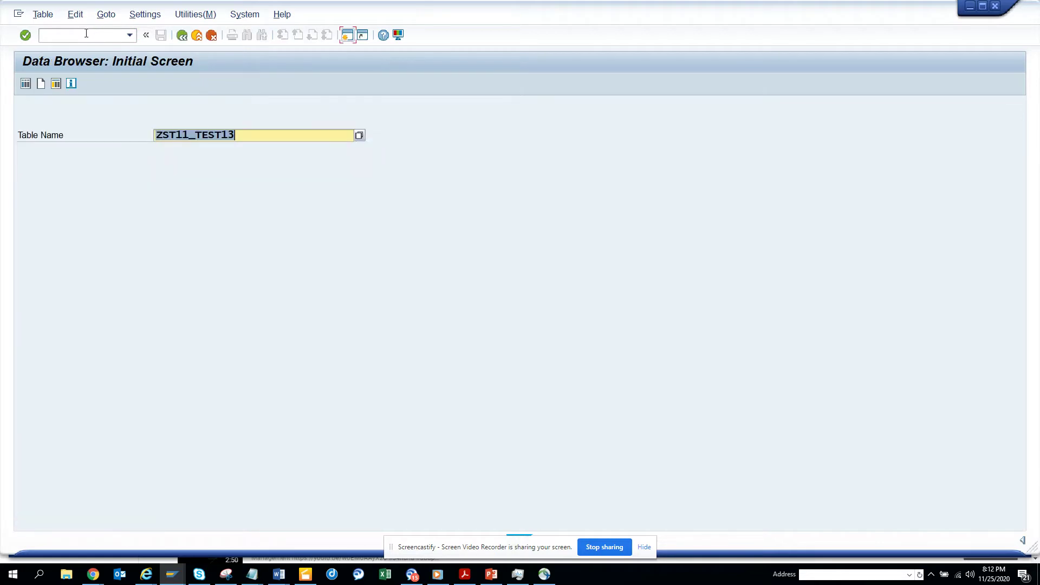
pyautogui.press('BackSpace')
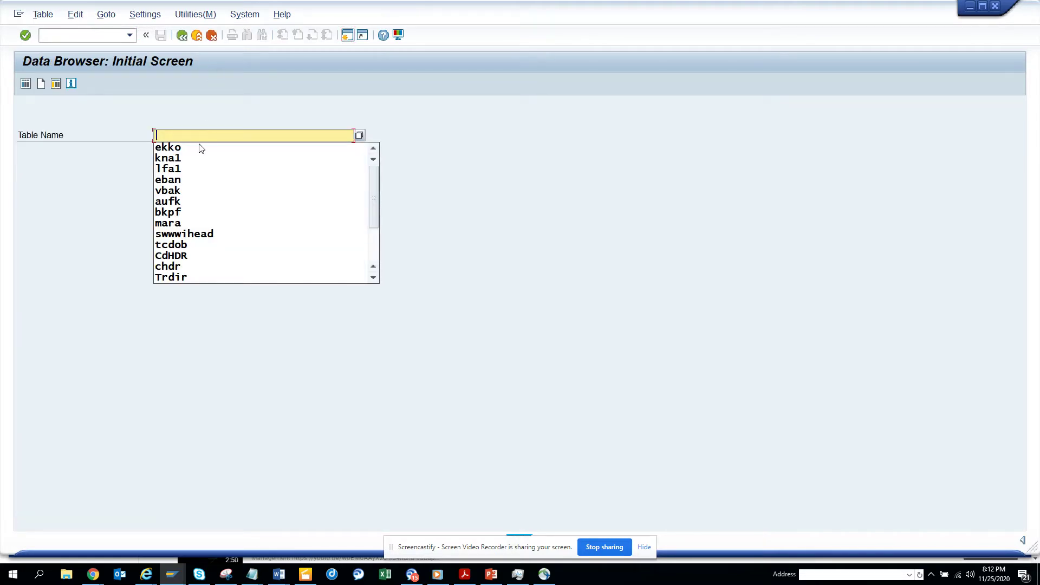
pyautogui.click(200, 147)
pyautogui.press('Return')
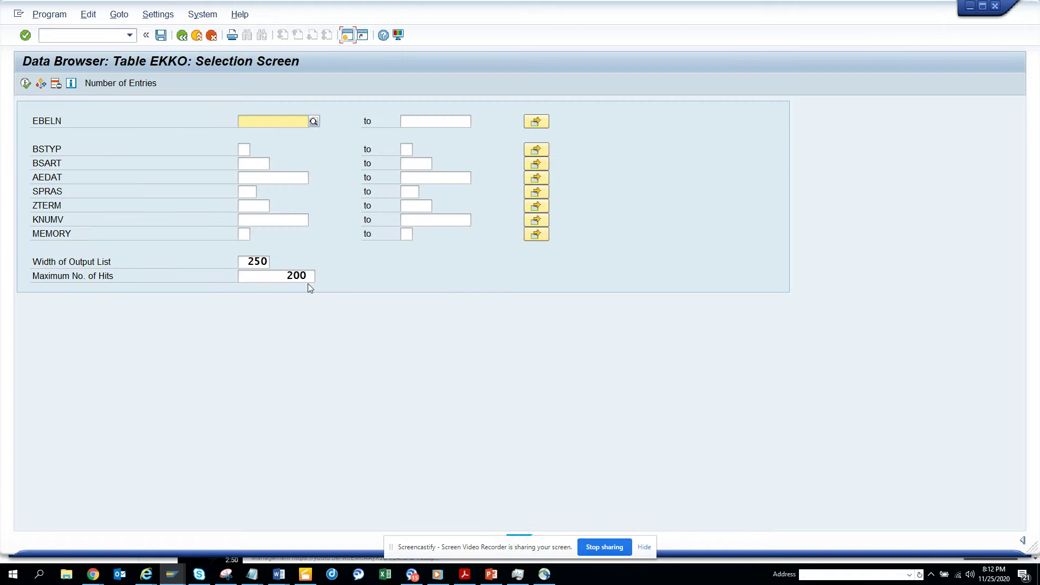
pyautogui.click(28, 83)
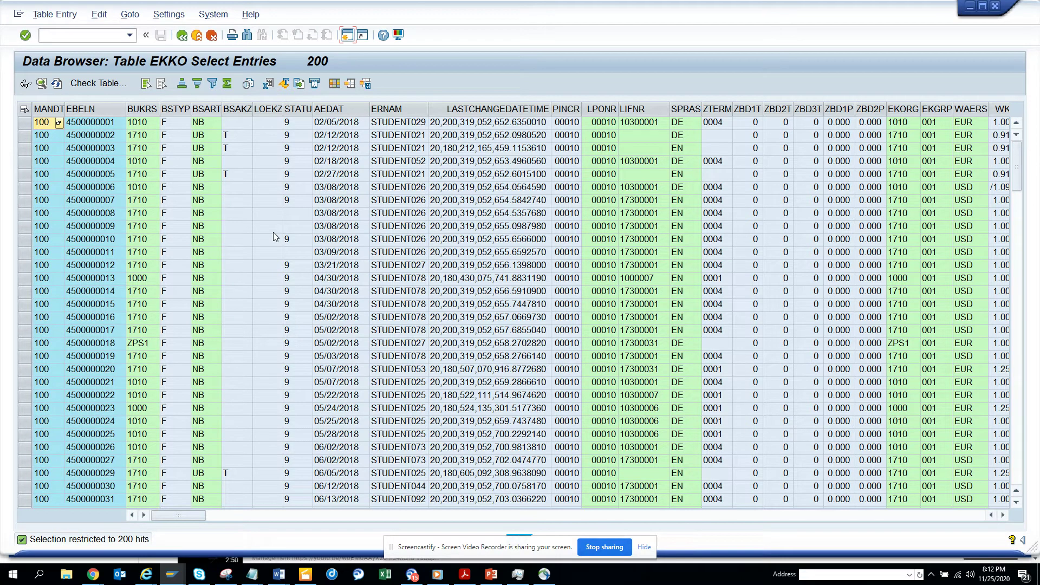
# Step: Start a local-file export of the EKKO list in 'Text with Tabs' format
pyautogui.click(299, 83)
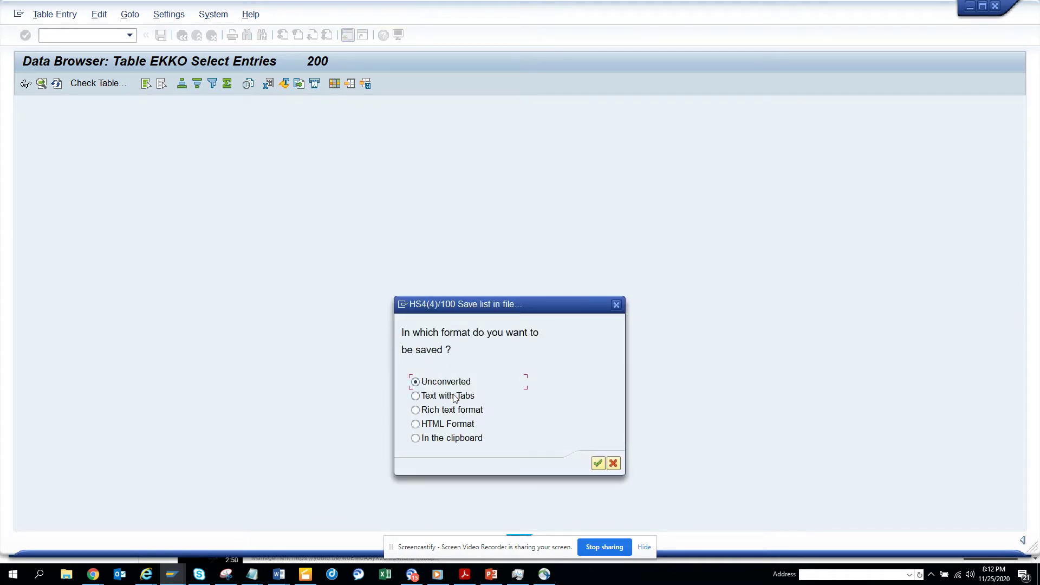
pyautogui.click(599, 462)
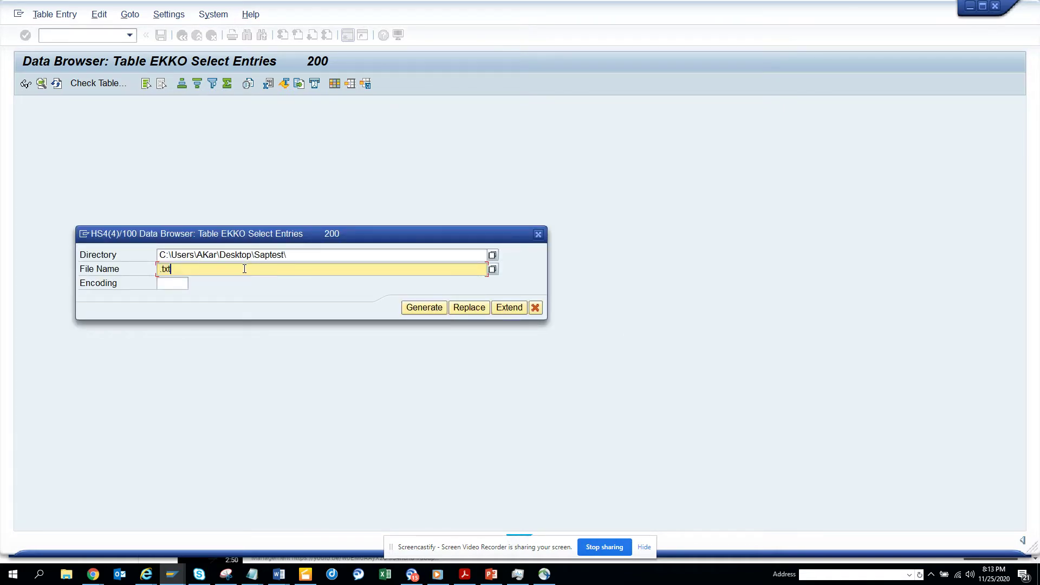
# Step: Save the export as EXCEL file 'test_email' in the Saptest folder
pyautogui.click(491, 270)
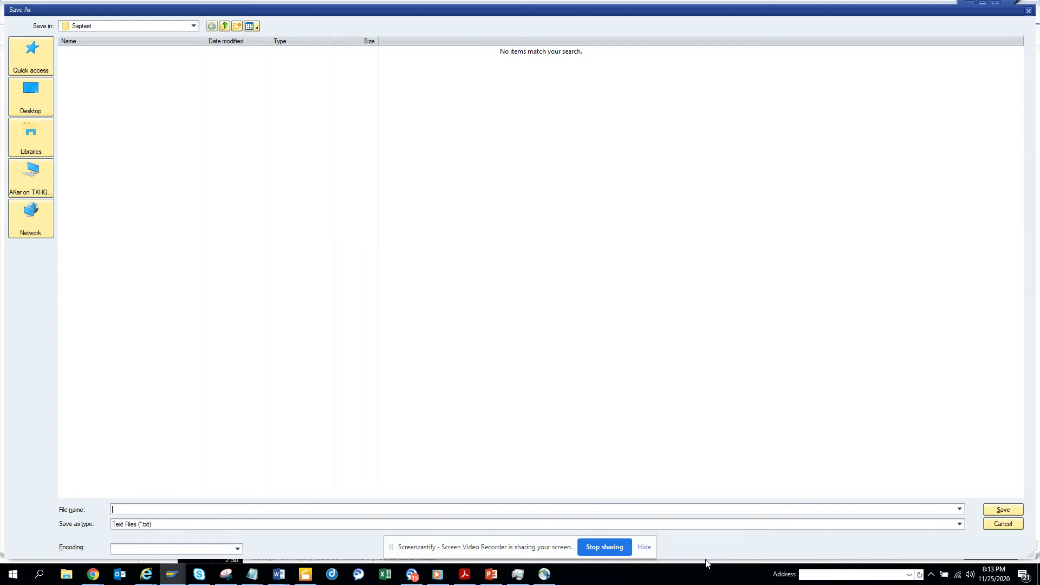
pyautogui.click(718, 525)
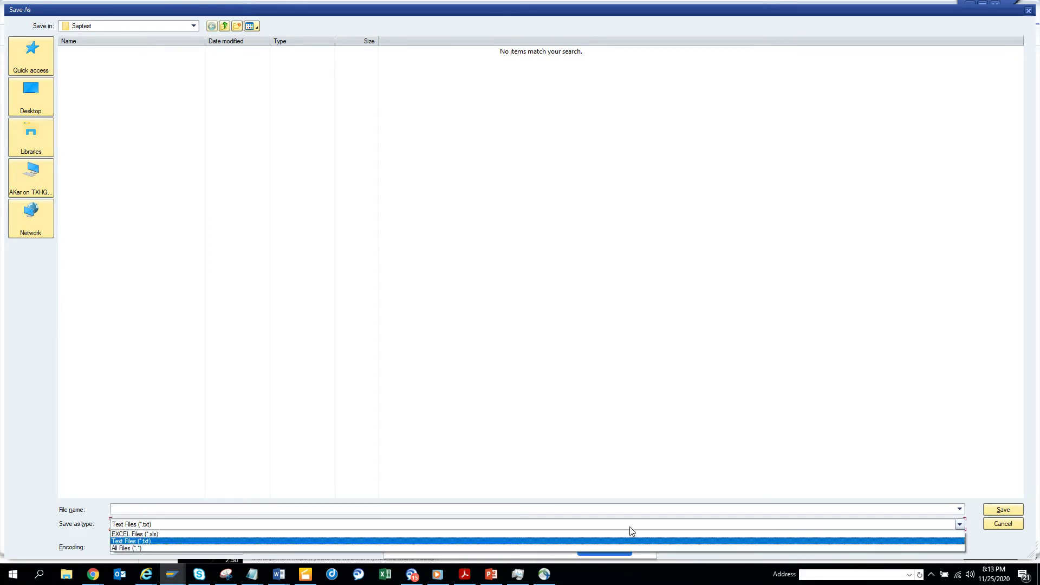
pyautogui.click(540, 534)
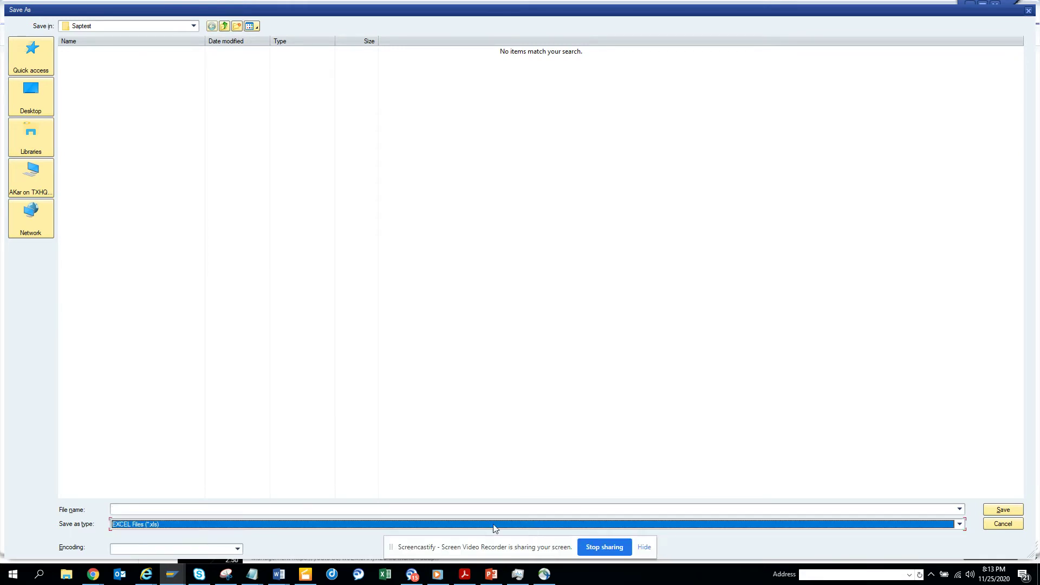
pyautogui.click(383, 509)
pyautogui.write('t_e')
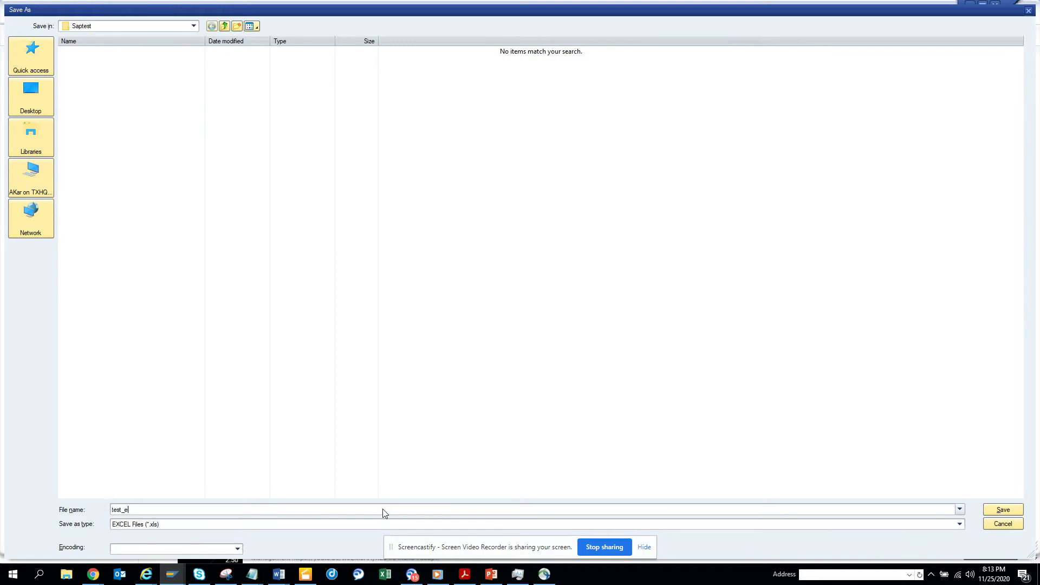
pyautogui.write('mail')
pyautogui.click(1002, 510)
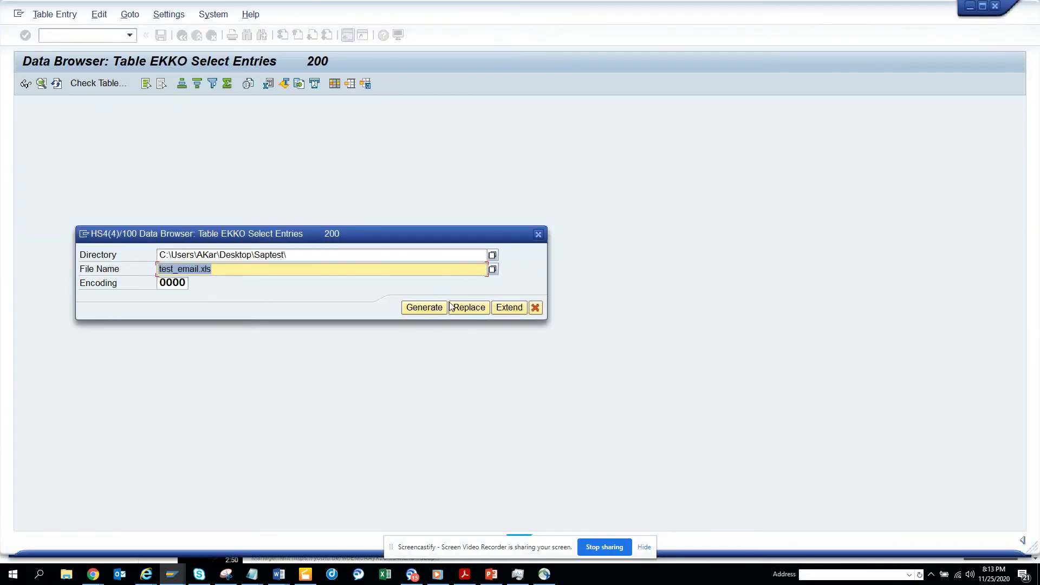
# Step: Generate test_email.xls, then find it with Windows search and open it in Excel
pyautogui.click(422, 307)
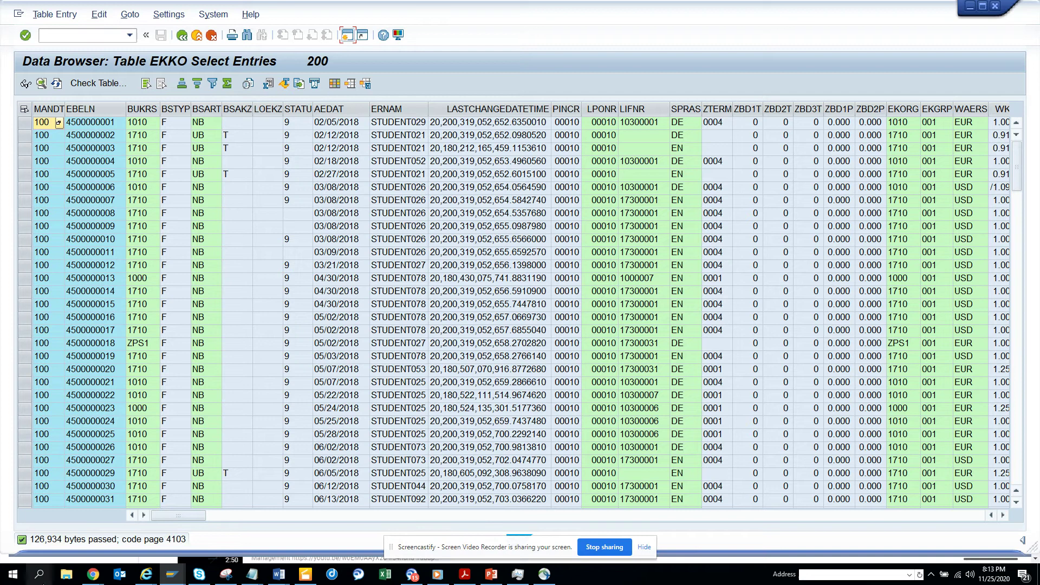
pyautogui.click(40, 573)
pyautogui.write('test_email')
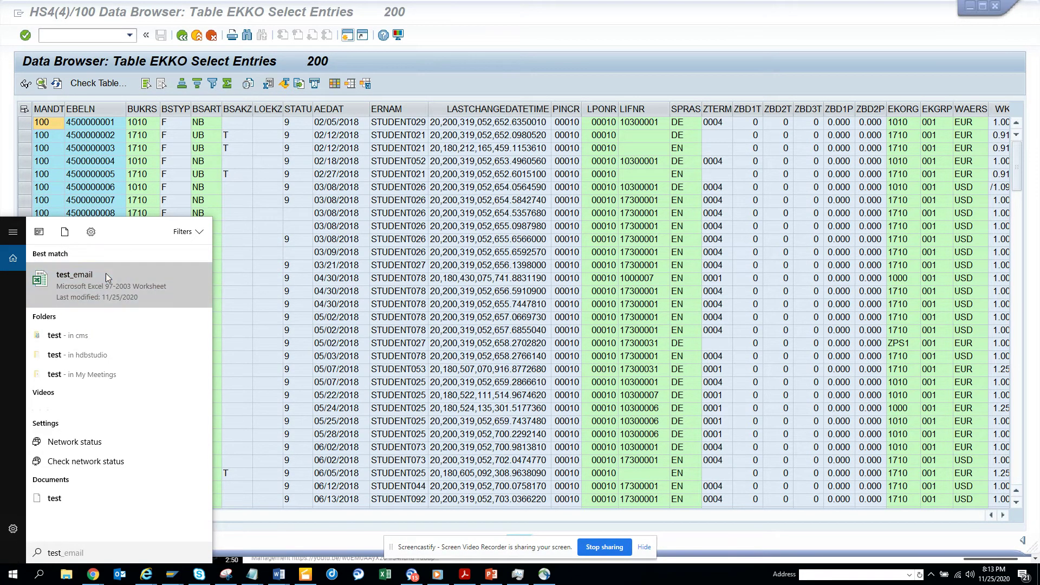
pyautogui.click(106, 273)
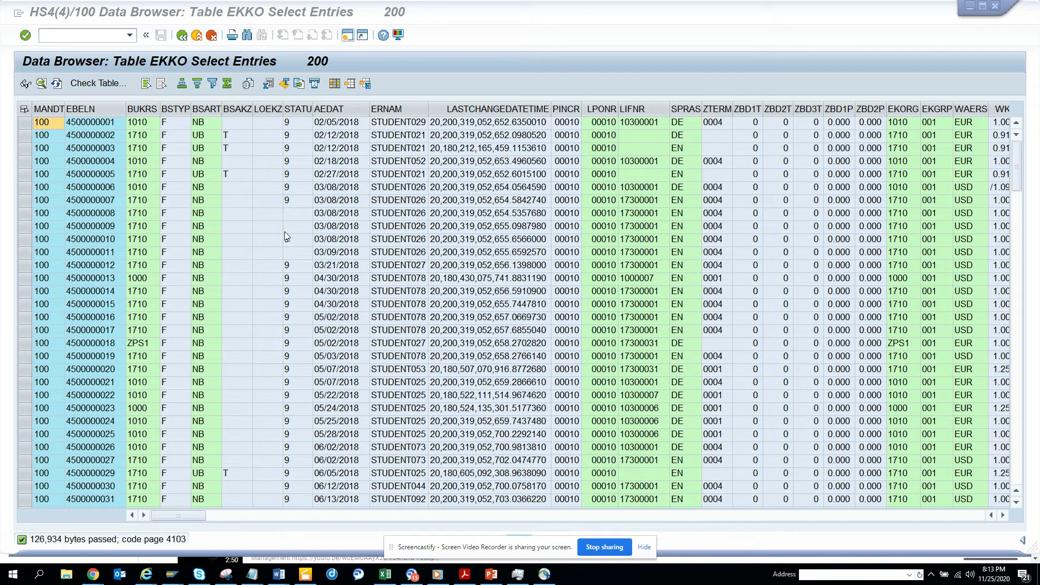
# Step: Accept the format mismatch warning so test_email.xls opens in Excel
pyautogui.click(385, 574)
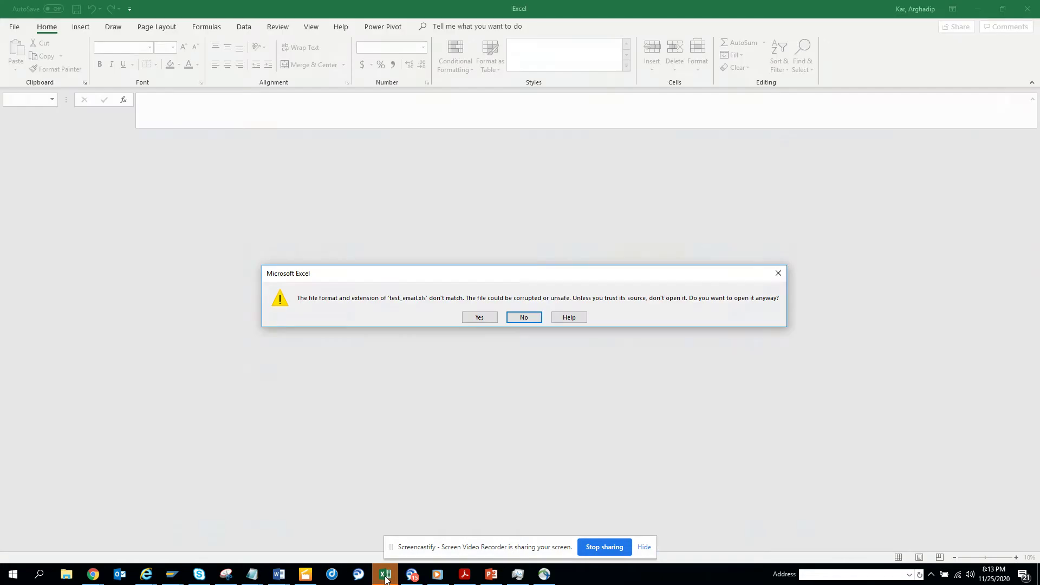
pyautogui.click(483, 315)
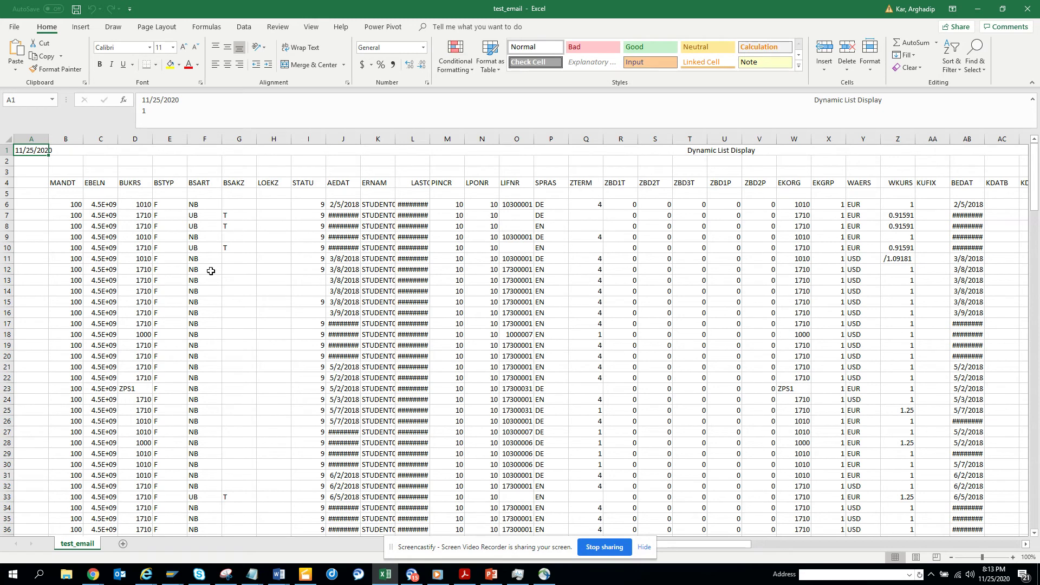
# Step: Add Email to the Quick Access Toolbar and use it to email test_email.xls
pyautogui.click(130, 9)
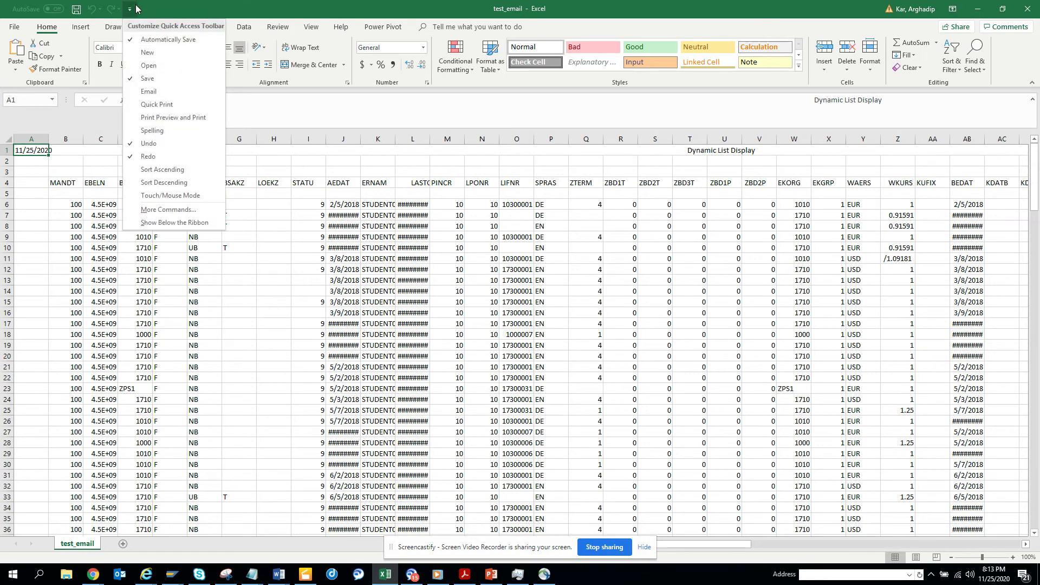
pyautogui.click(173, 93)
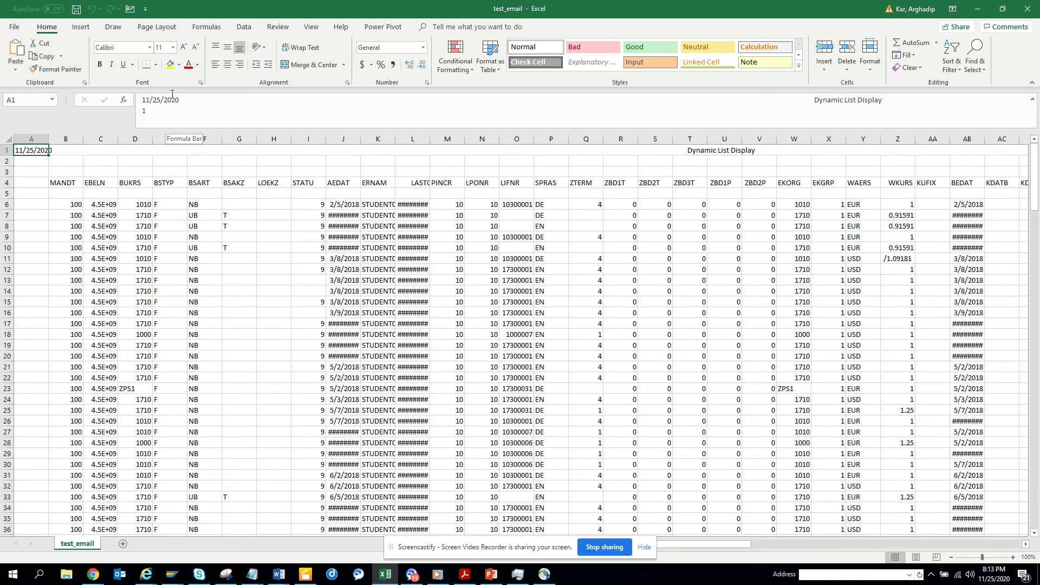
pyautogui.click(130, 9)
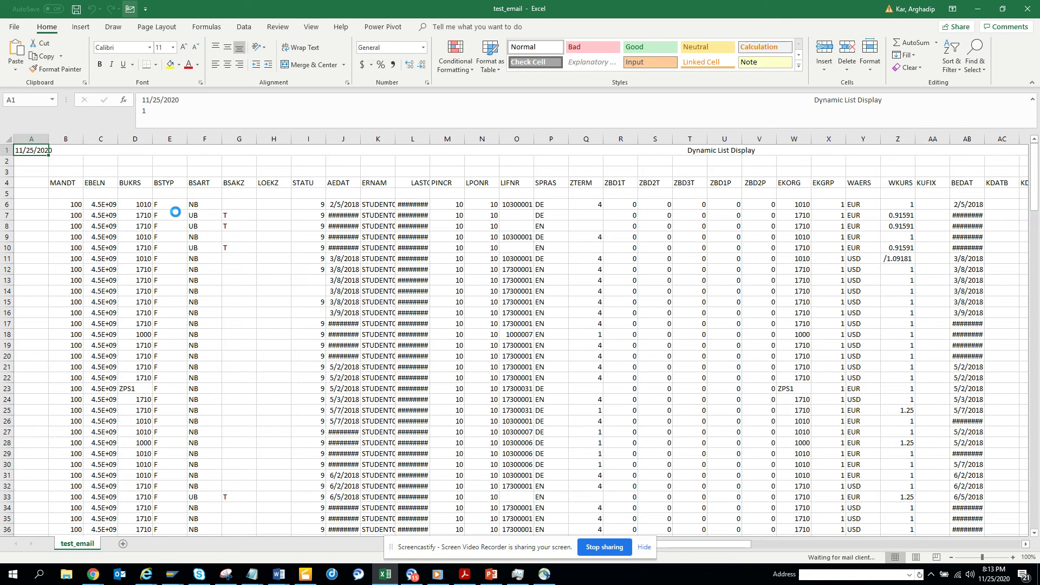